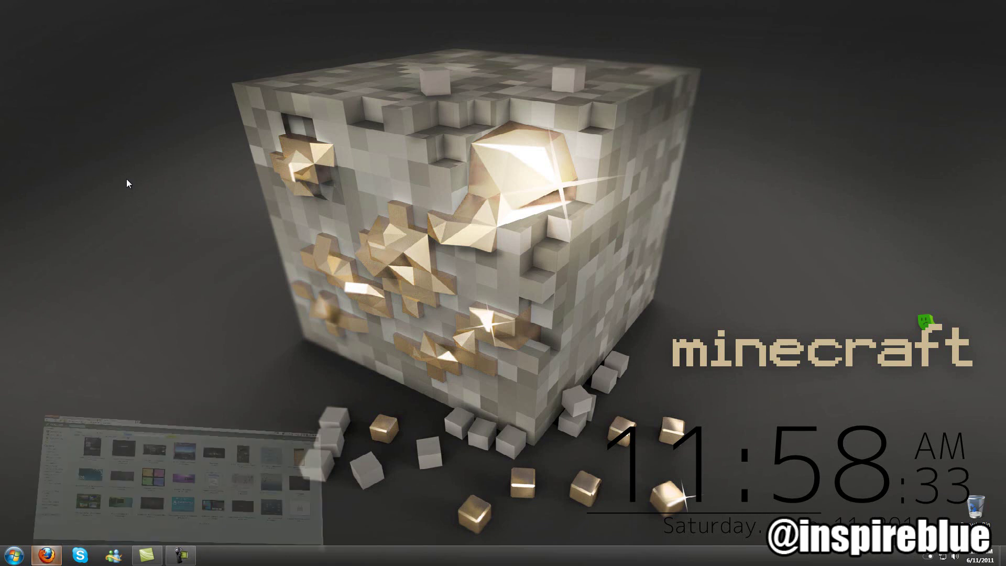
Step: Compare the customize.org Most Popular Rainmeter Skins list with the deviantART rainmeter search results
left_click(46, 555)
left_click(113, 7)
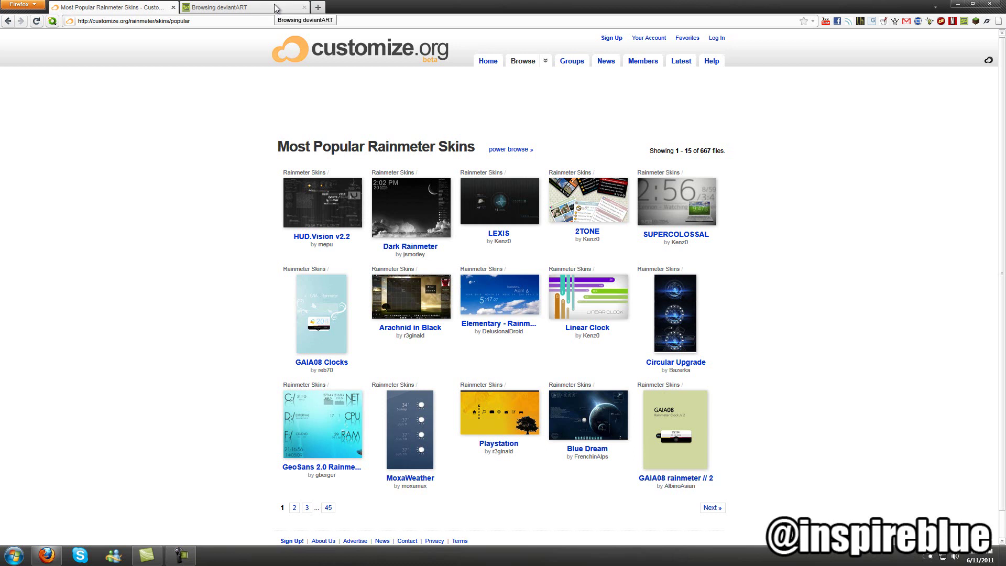
left_click(276, 7)
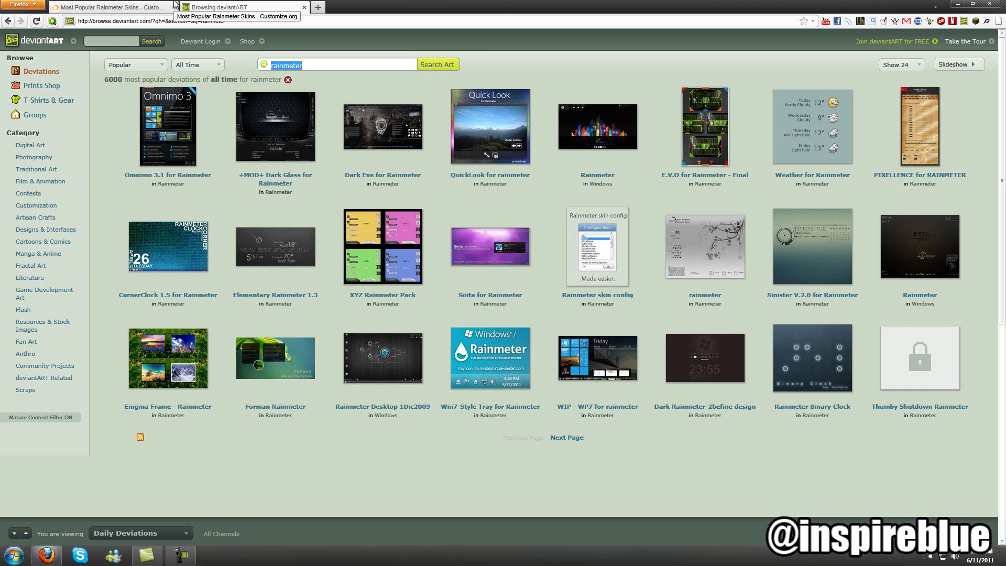
left_click(148, 6)
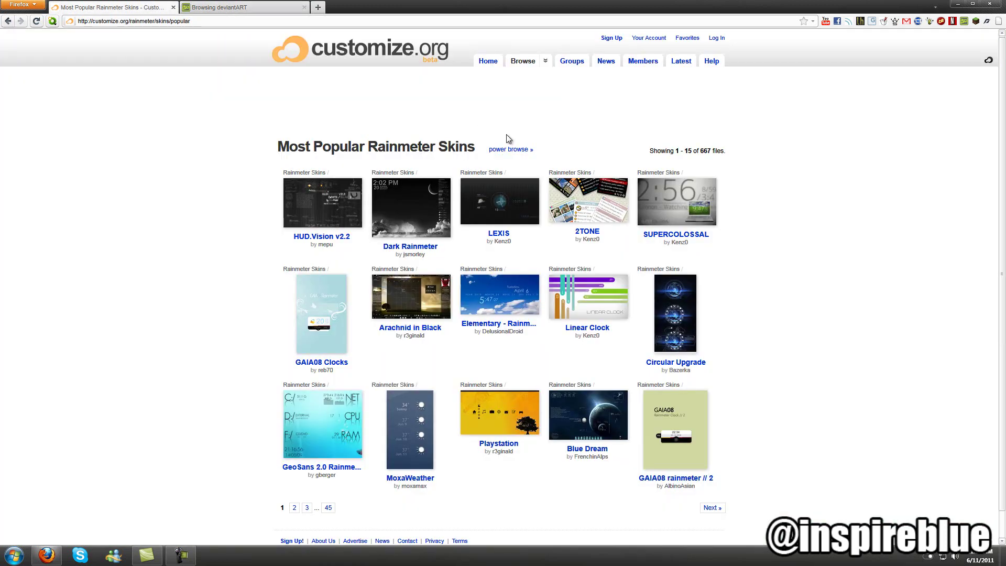
Step: Download SUPERCOLOSSAL.zip (211.3 KB) from the SUPERCOLOSSAL skin's download page
left_click(699, 236)
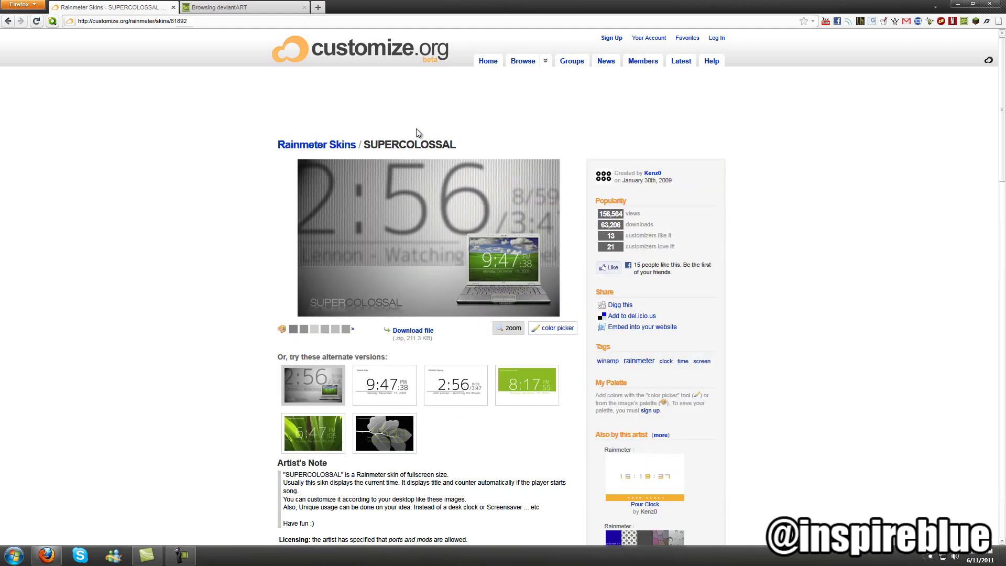
left_click(411, 331)
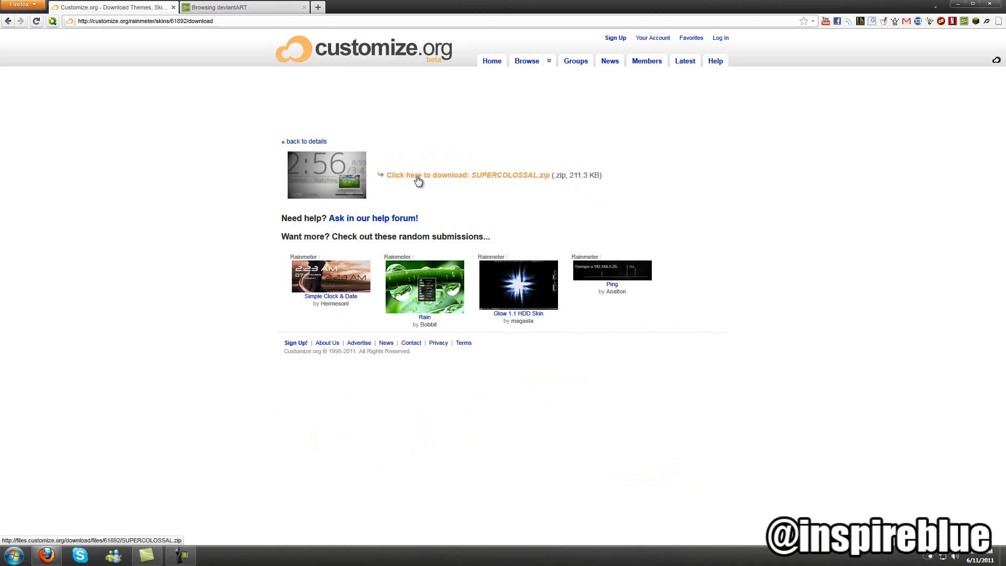
left_click(417, 178)
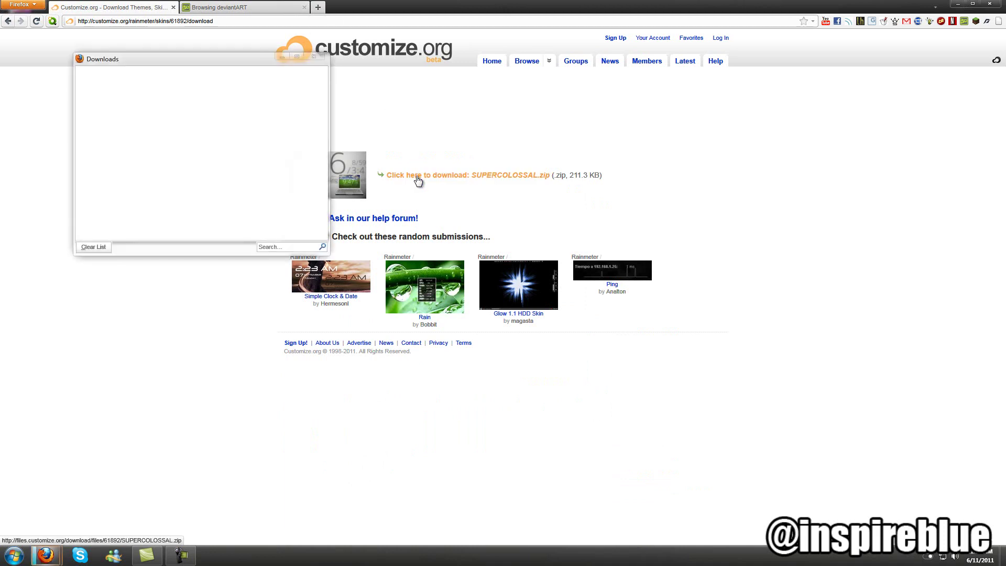
Step: Extract the downloaded SUPERCOLOSSAL zip onto the desktop with Extract Here
left_click(957, 5)
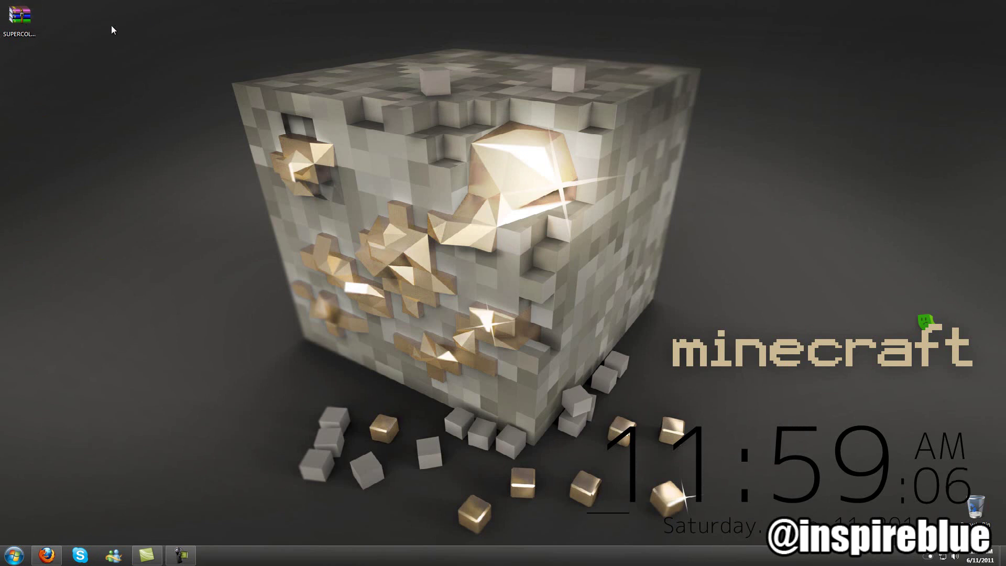
right_click(26, 16)
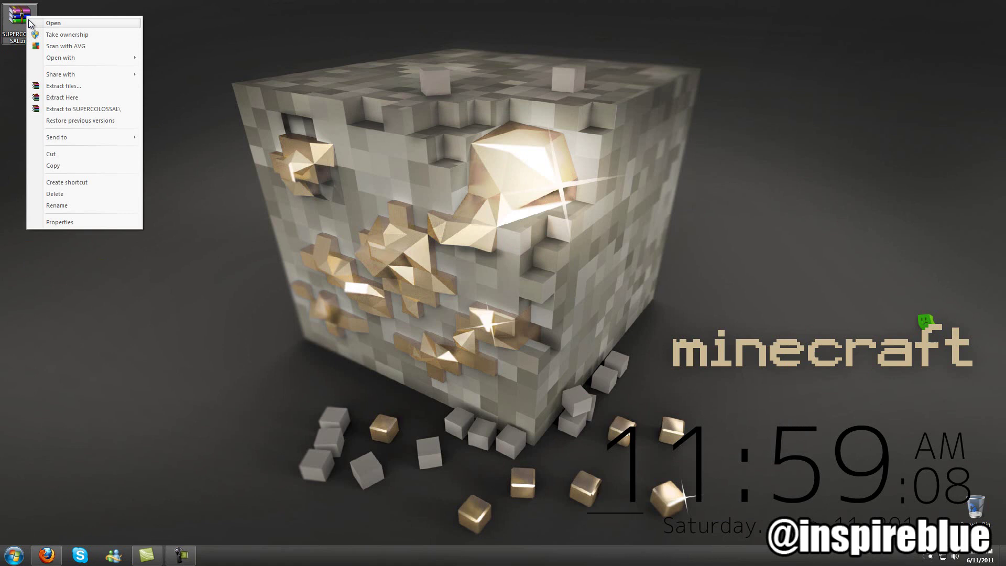
left_click(17, 81)
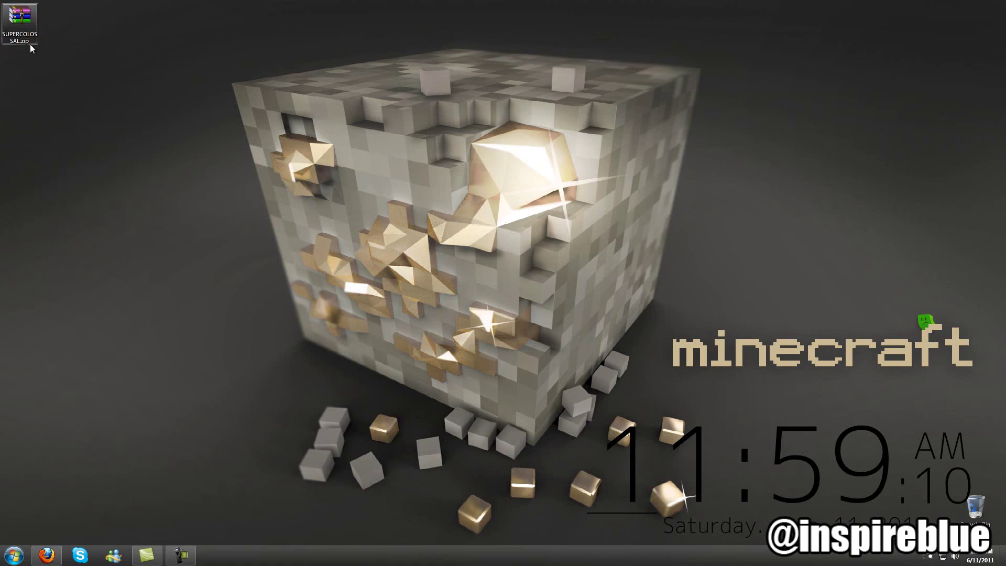
right_click(29, 39)
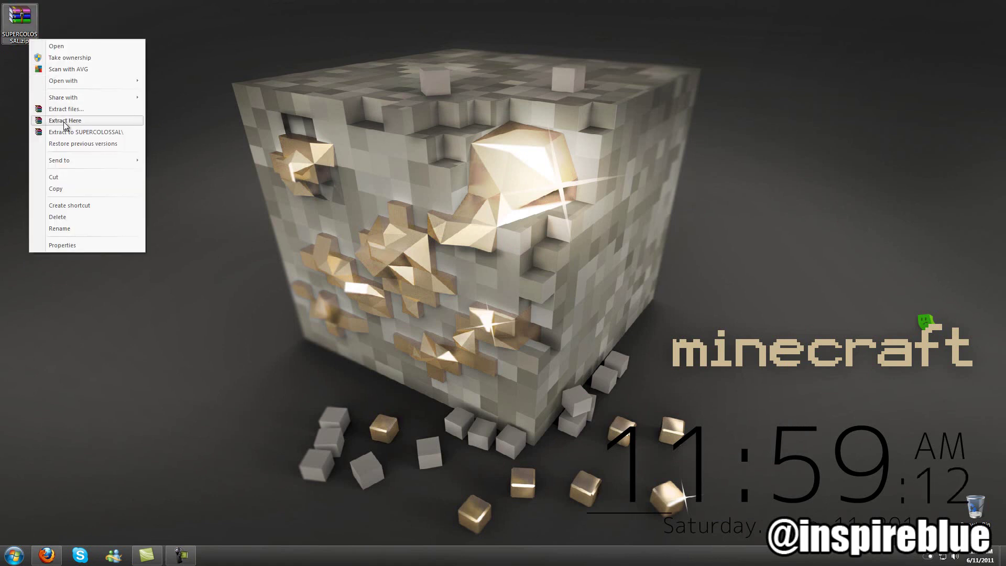
left_click(432, 269)
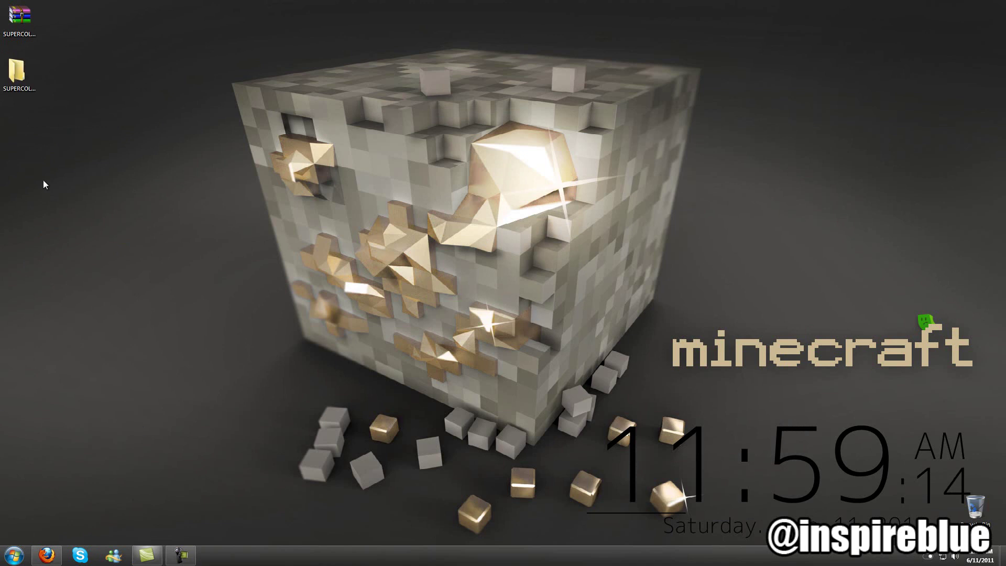
Step: Open the extracted SUPERCOLOSSAL folder and check its seven items: font folder, README.txt and .ini files
double_click(20, 79)
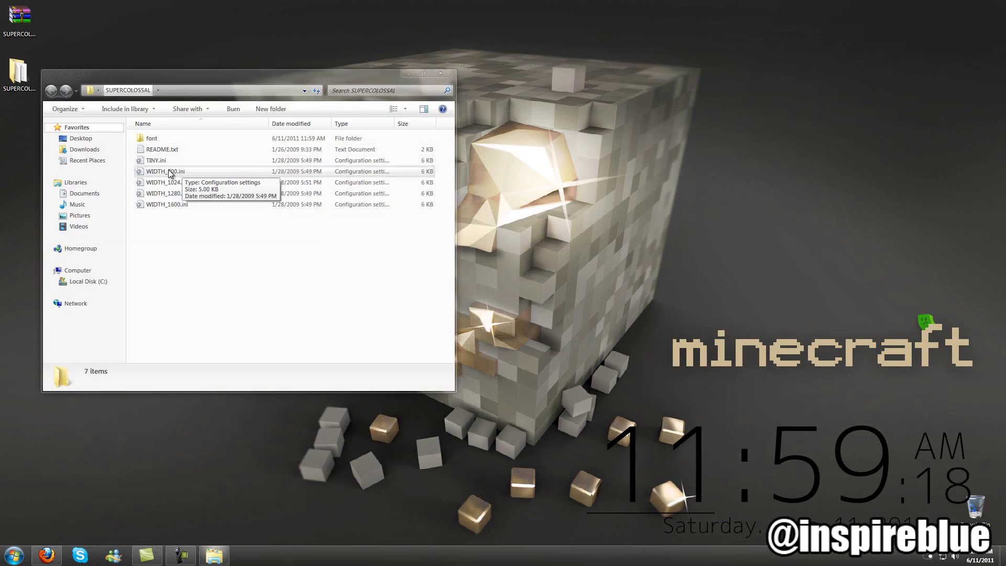
left_click(170, 174)
key("ctrl+a")
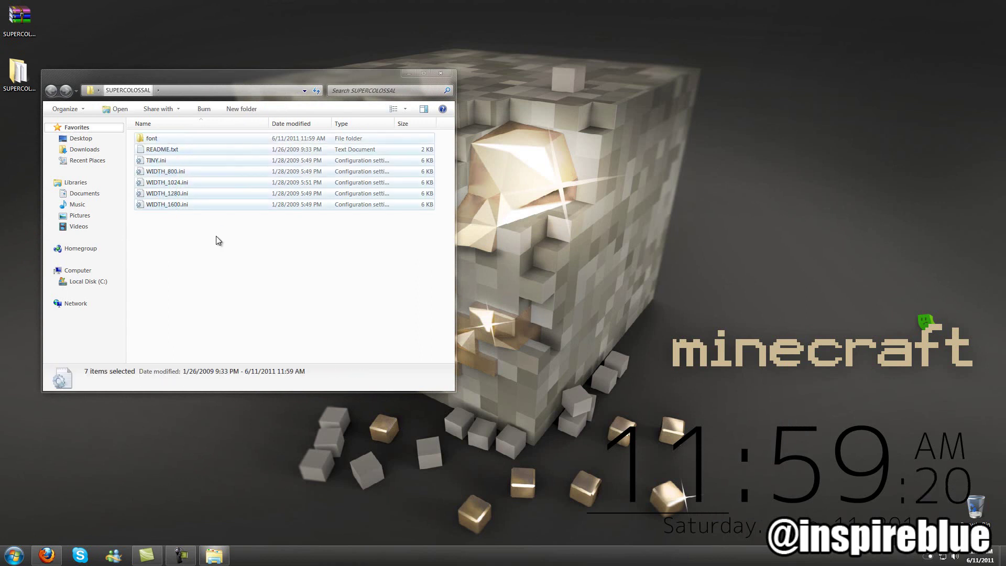
left_click(190, 231)
left_click(190, 184)
key("ctrl+a")
left_click(207, 240)
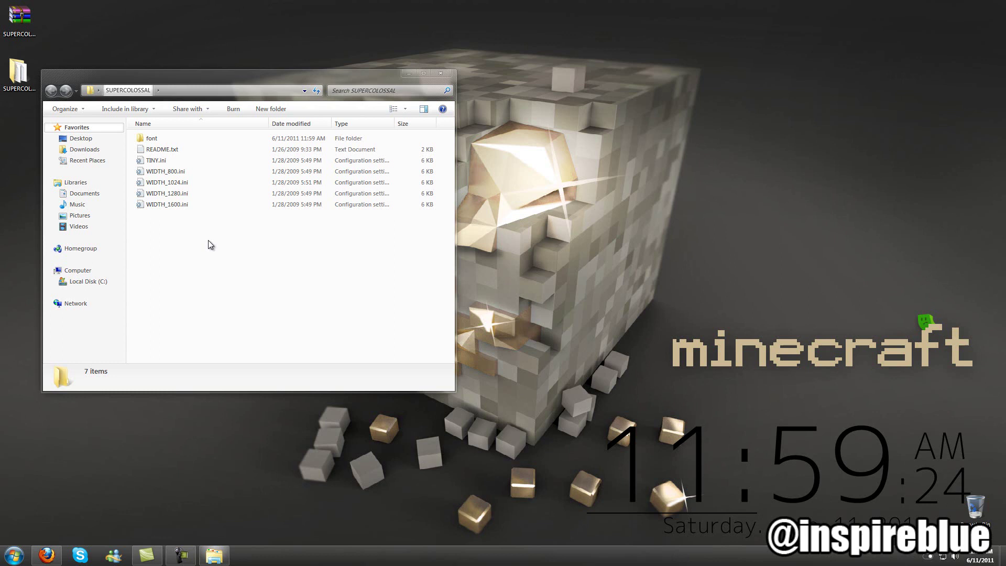
Step: Browse from Documents into the Rainmeter folder's Skins folder
left_click(440, 74)
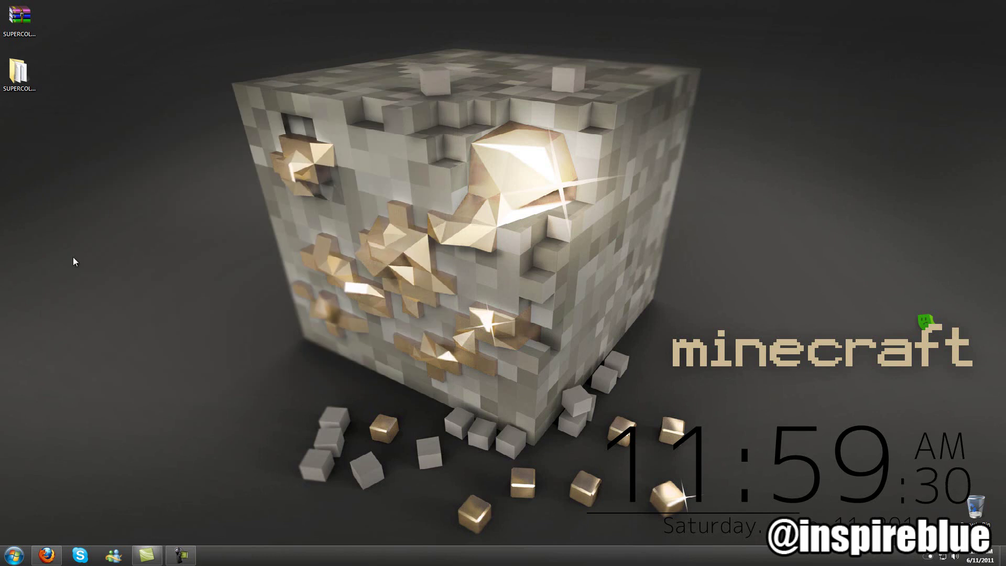
left_click(14, 554)
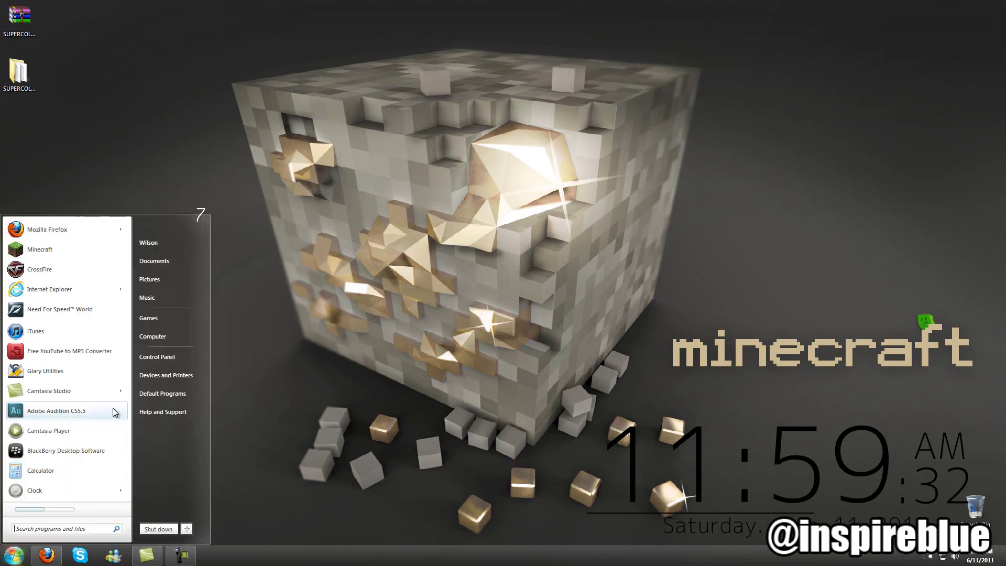
left_click(189, 260)
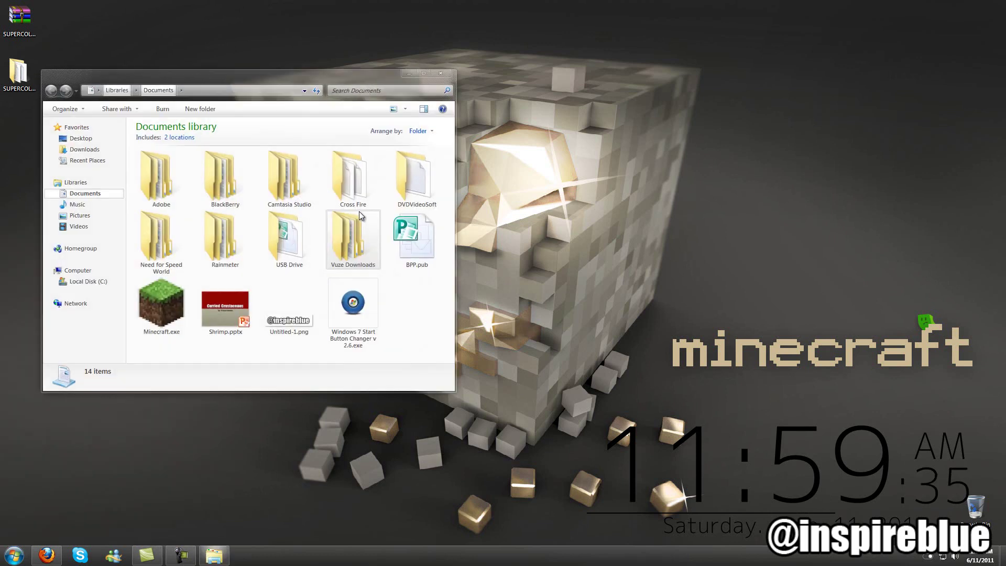
double_click(224, 258)
left_click_drag(218, 73, 346, 101)
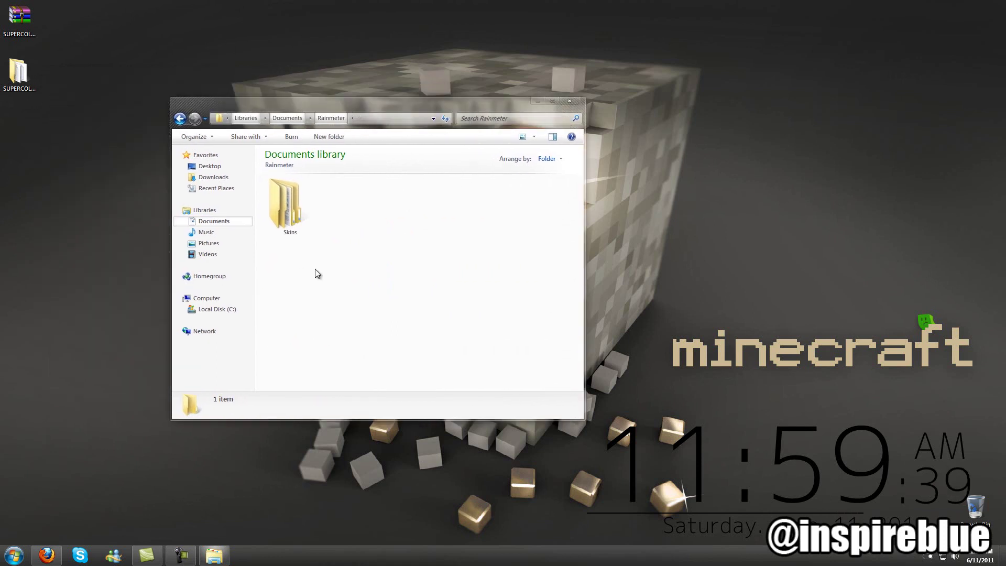
double_click(289, 216)
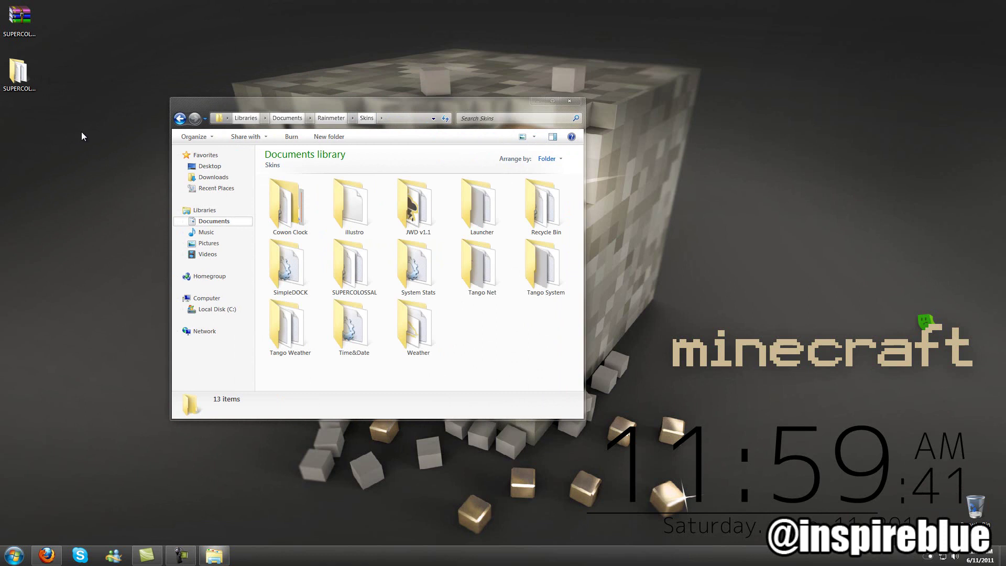
Step: Put the SUPERCOLOSSAL folder in Skins, delete its desktop copy, and empty the Recycle Bin
left_click_drag(30, 89, 58, 194)
left_click(351, 289)
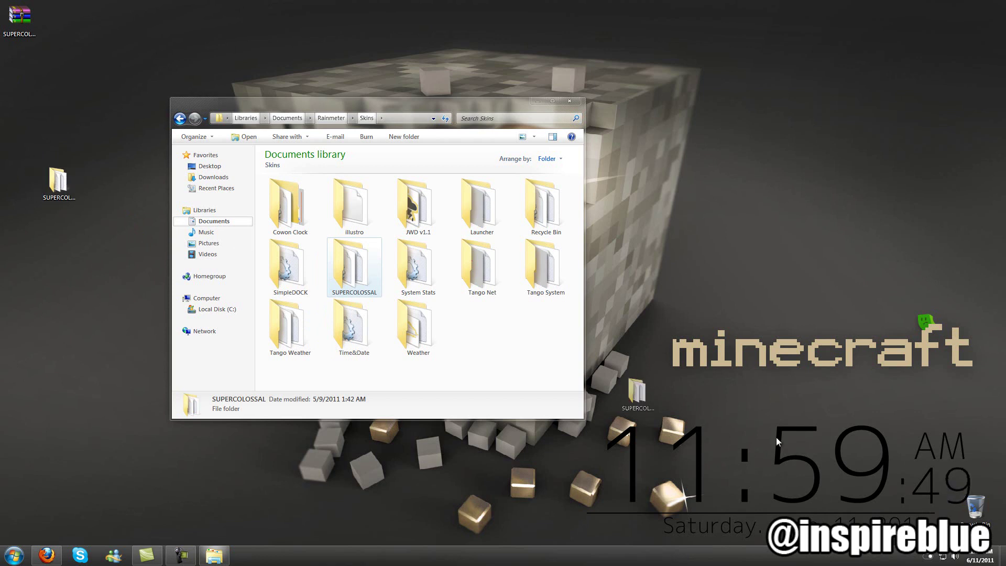
right_click(974, 506)
left_click(529, 294)
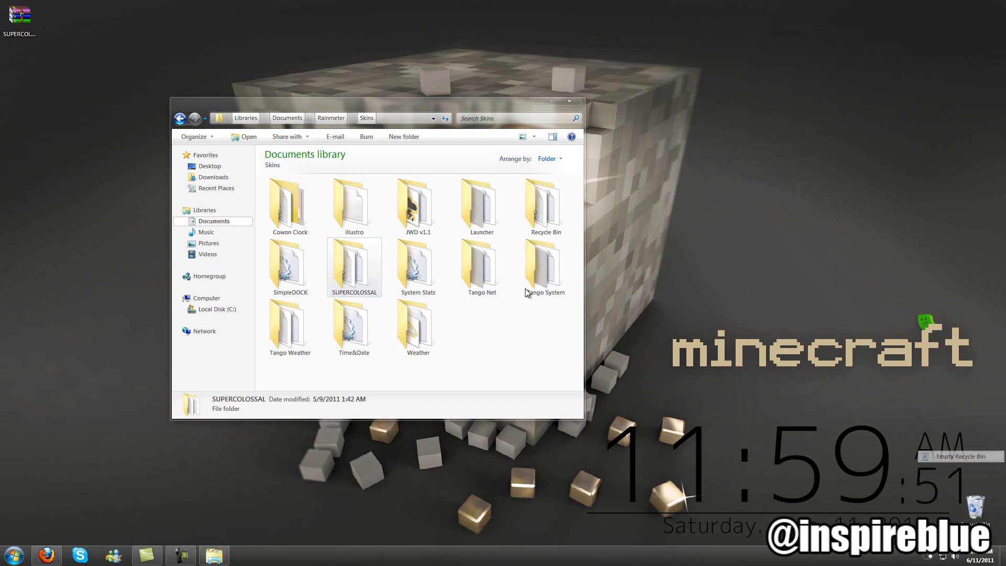
key("Delete")
left_click(538, 314)
left_click(567, 102)
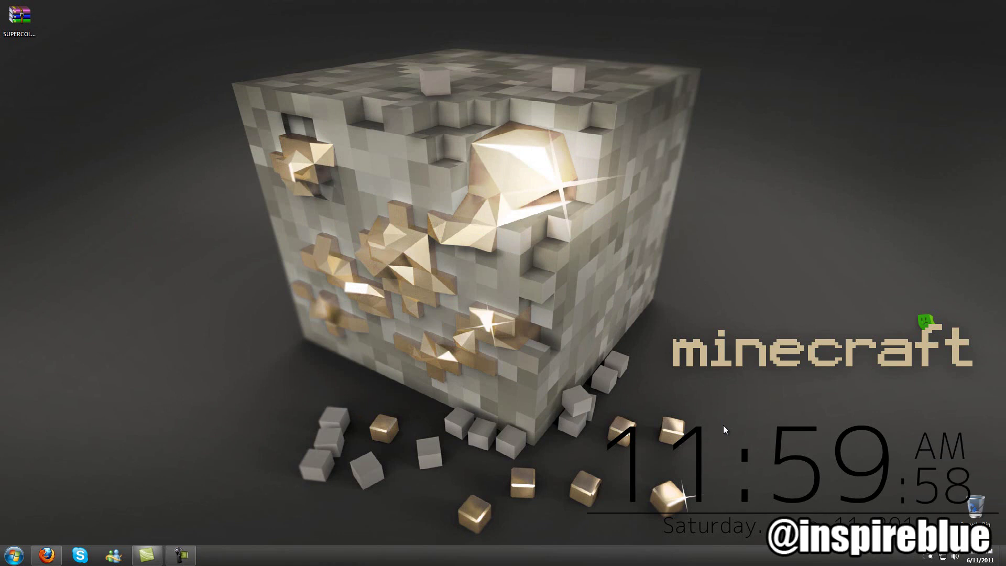
left_click(927, 558)
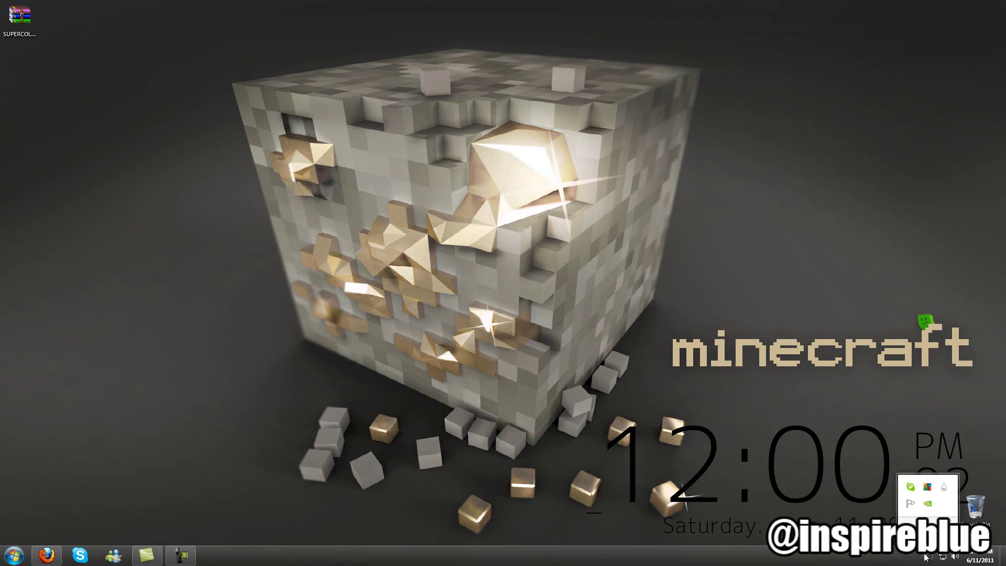
right_click(945, 489)
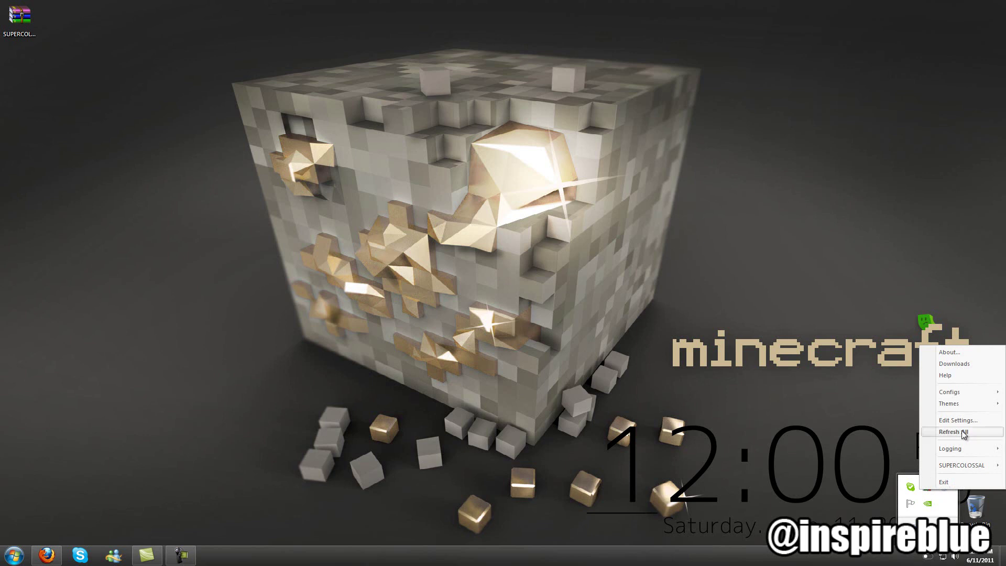
mouse_move(954, 395)
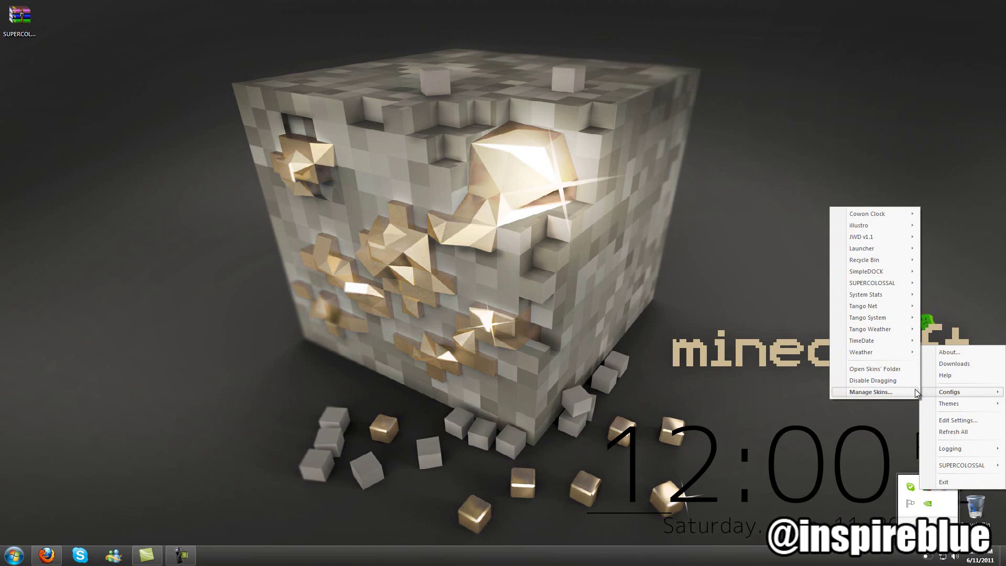
mouse_move(874, 295)
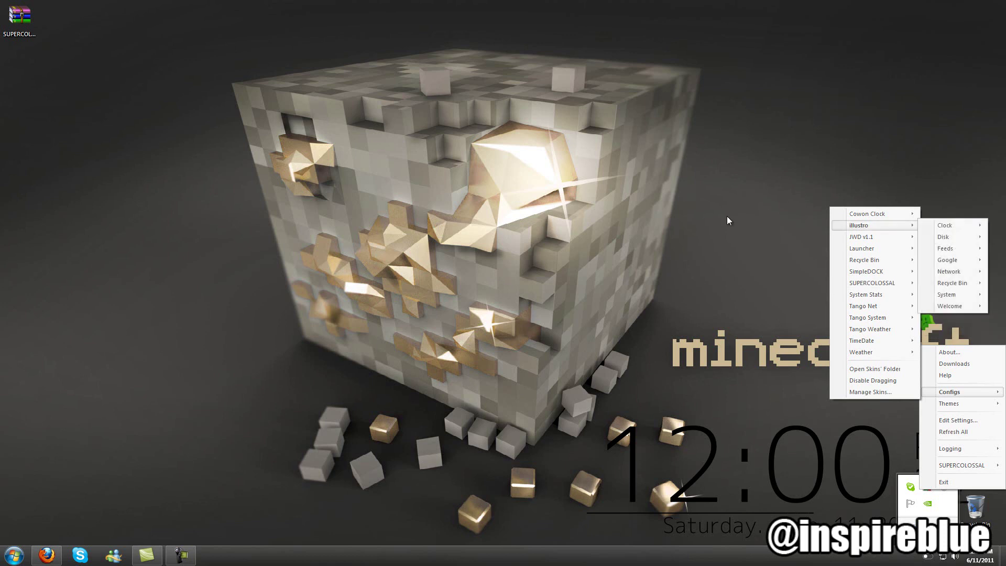
mouse_move(877, 217)
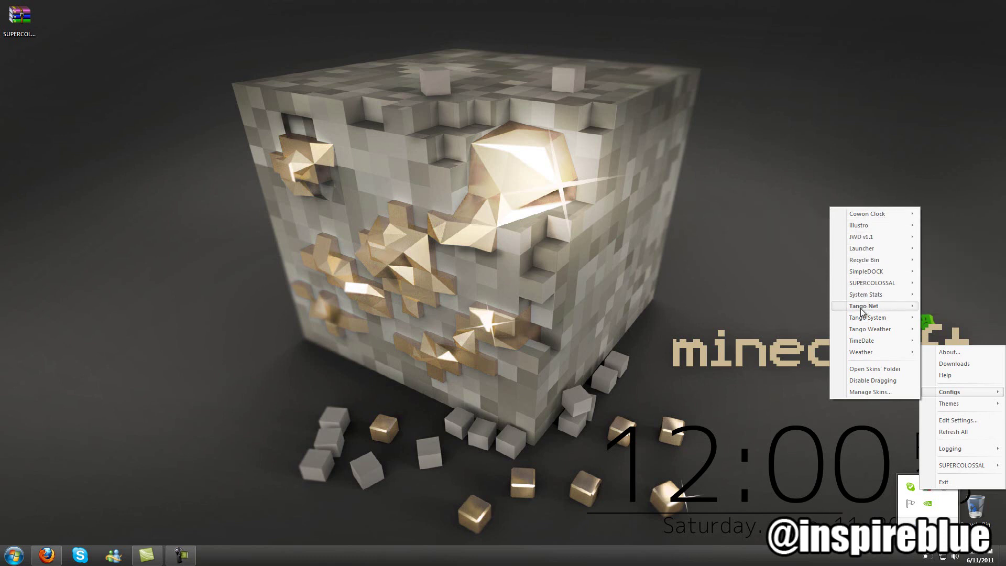
left_click(726, 197)
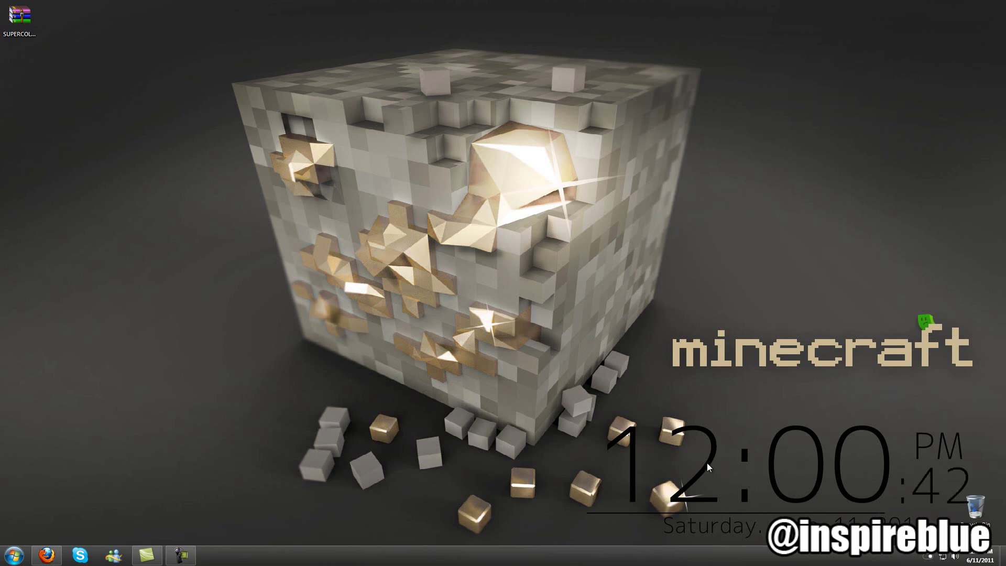
right_click(771, 466)
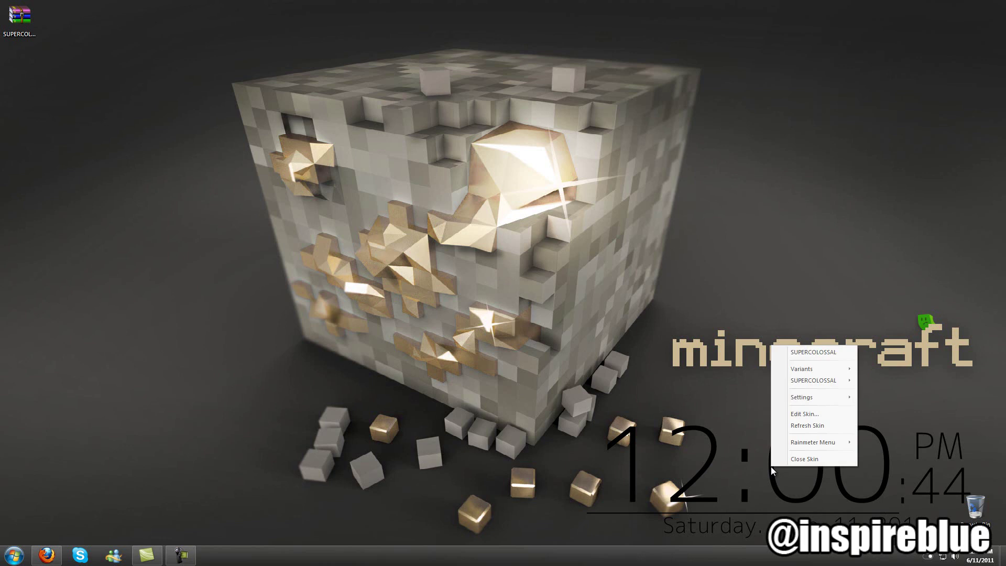
left_click(804, 414)
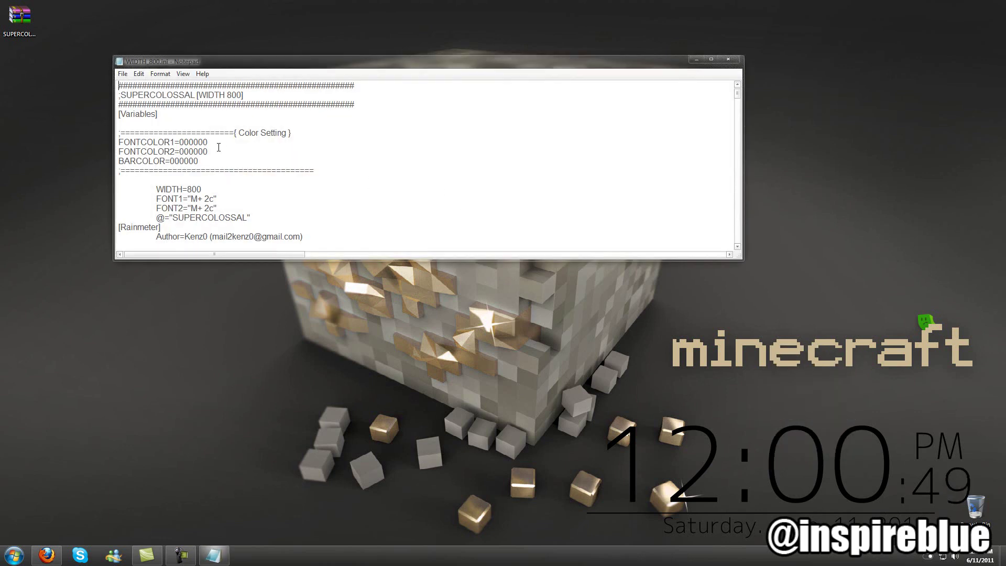
left_click_drag(226, 189, 188, 188)
left_click(215, 187)
left_click(207, 187)
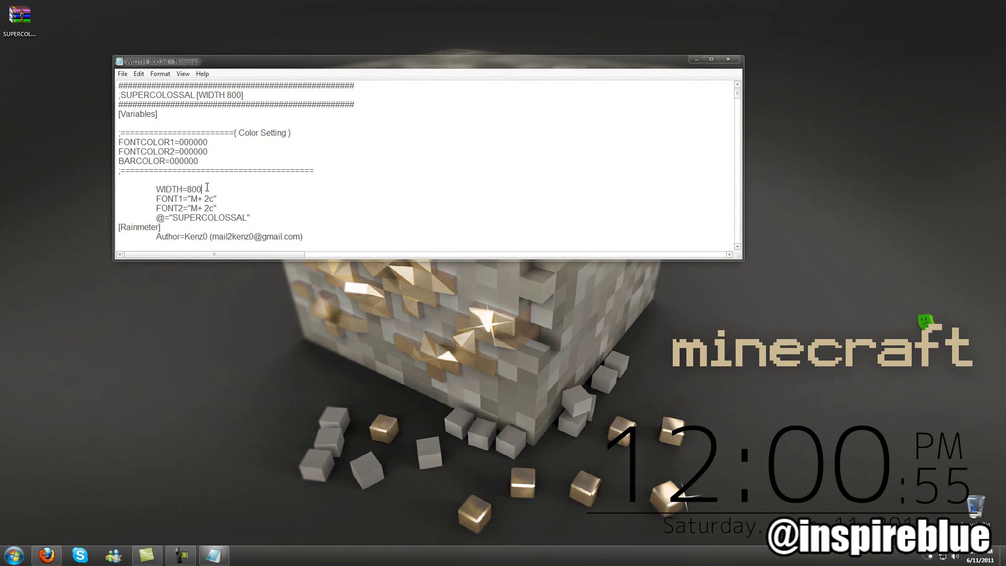
left_click_drag(210, 142, 179, 141)
left_click(208, 160)
scroll(293, 214, "down", 5)
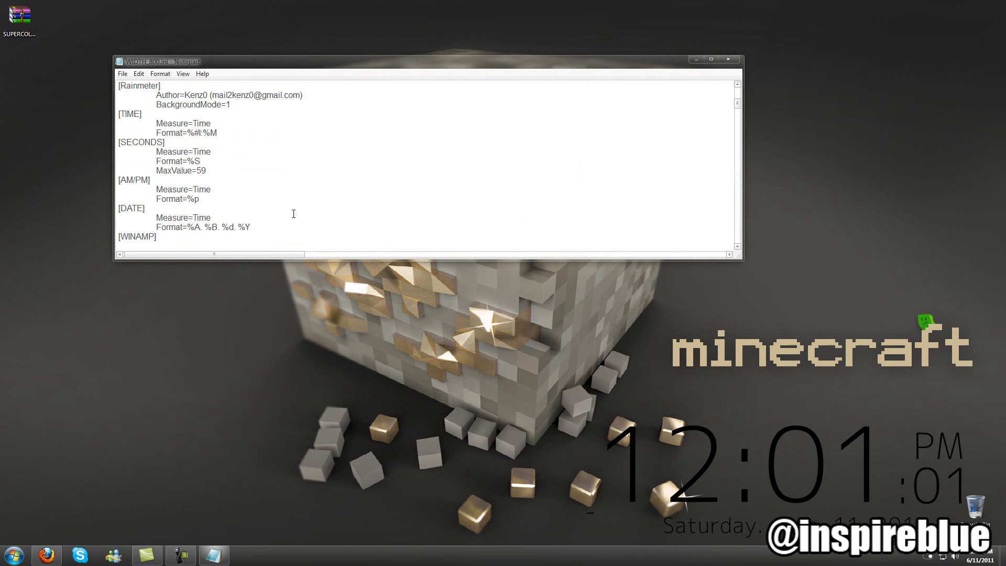
scroll(236, 198, "up", 1)
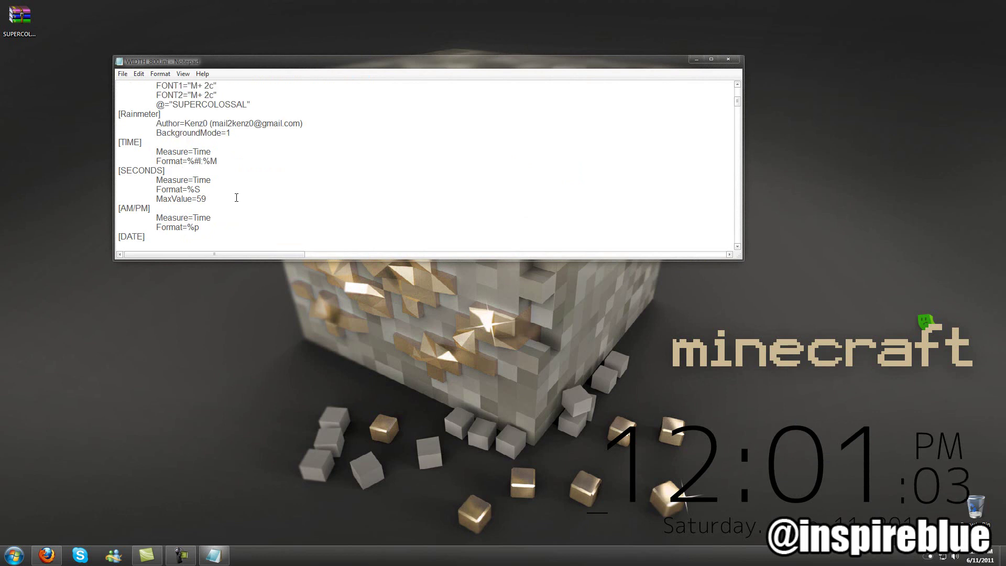
scroll(236, 198, "down", 2)
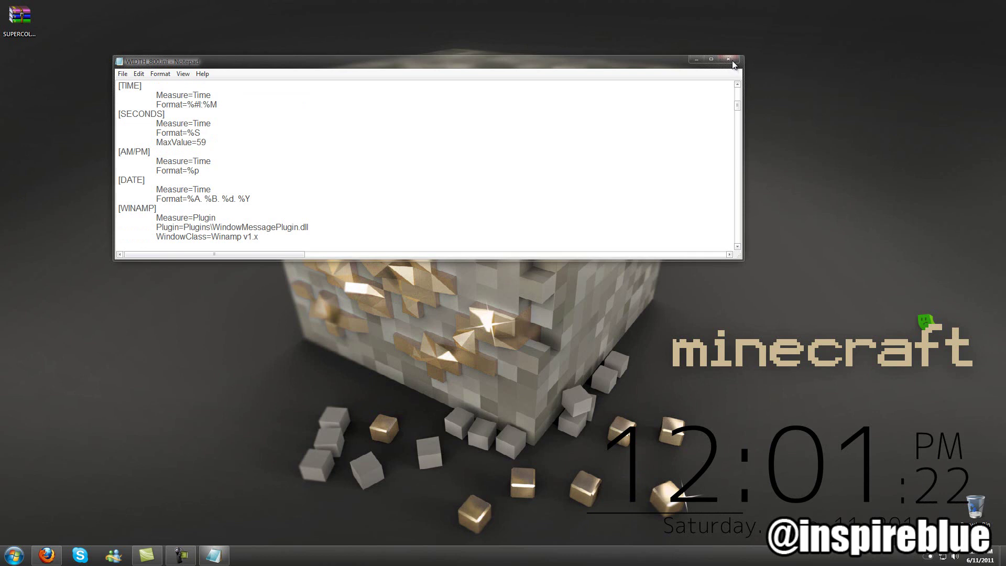
scroll(427, 170, "down", 2)
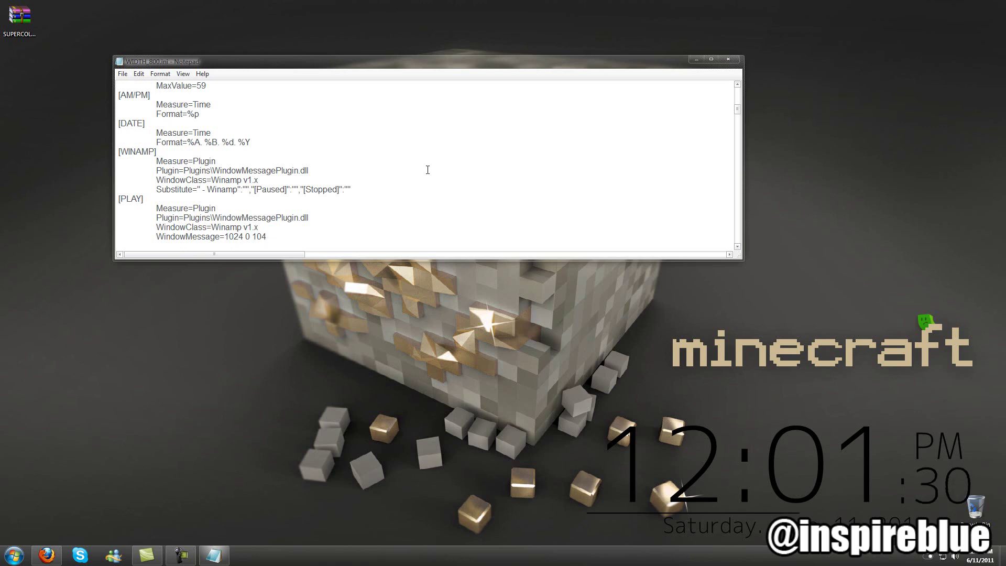
scroll(427, 169, "down", 12)
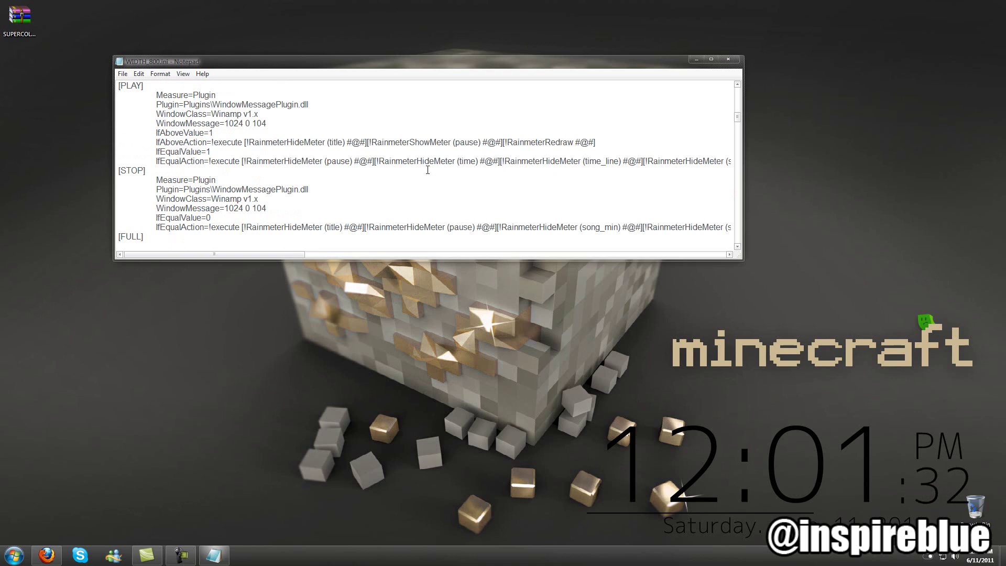
scroll(278, 147, "up", 12)
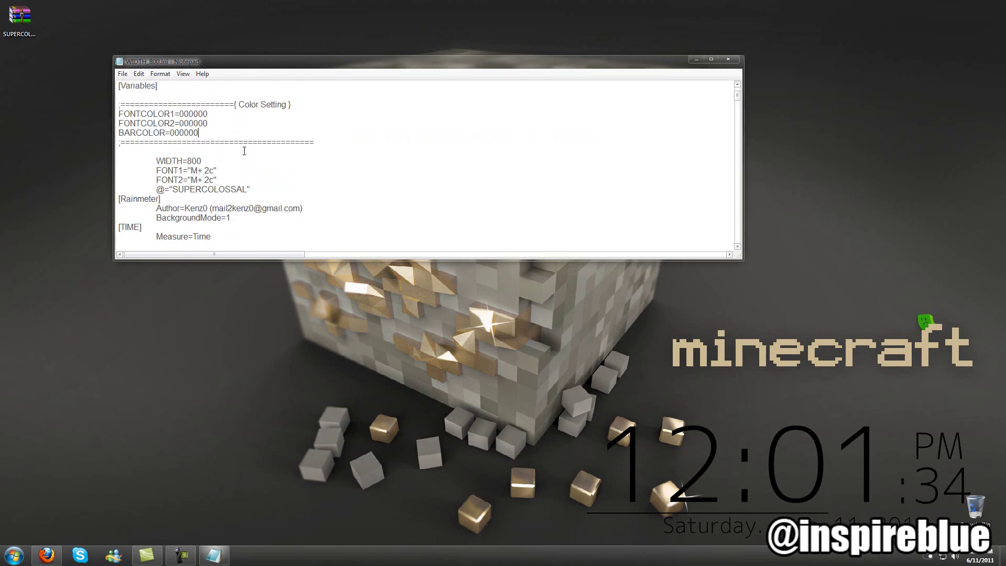
left_click_drag(119, 139, 237, 142)
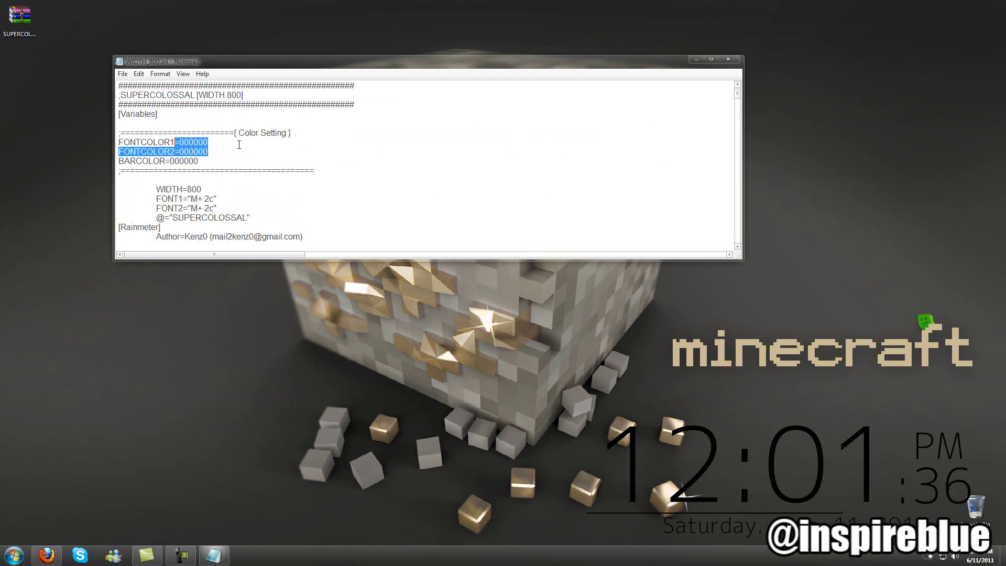
left_click(238, 143)
scroll(238, 143, "down", 4)
scroll(233, 138, "up", 1)
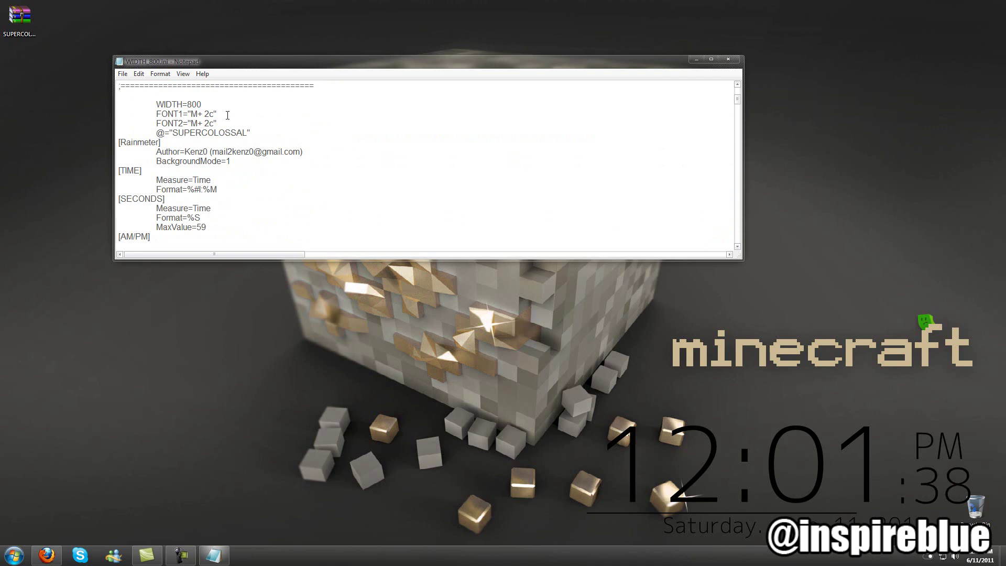
left_click_drag(314, 86, 164, 89)
left_click(639, 85)
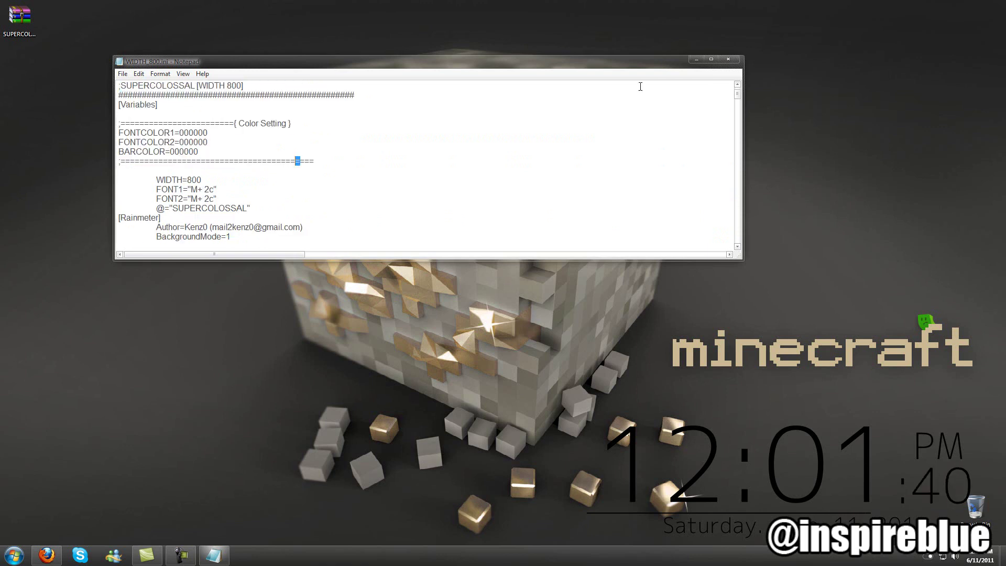
left_click(728, 58)
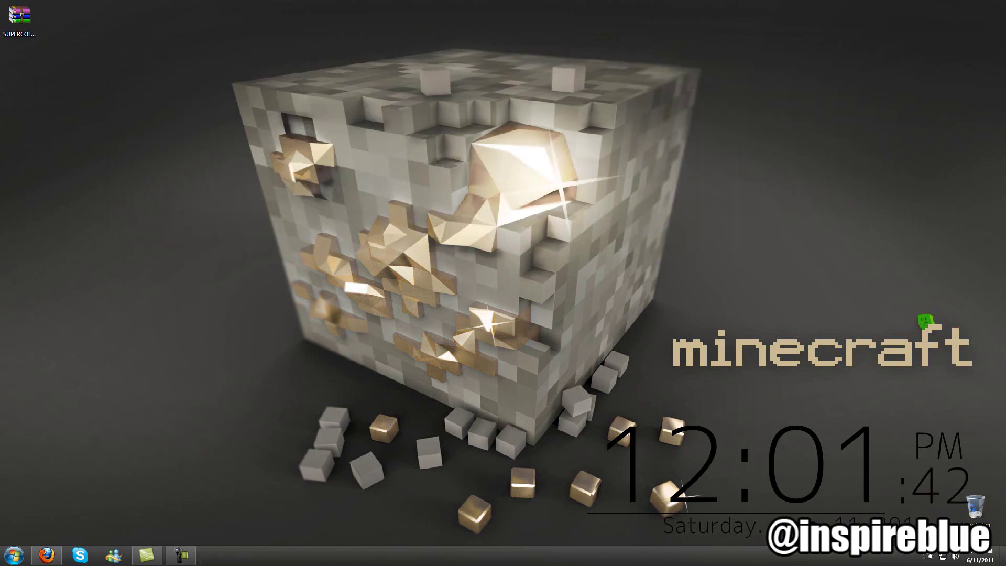